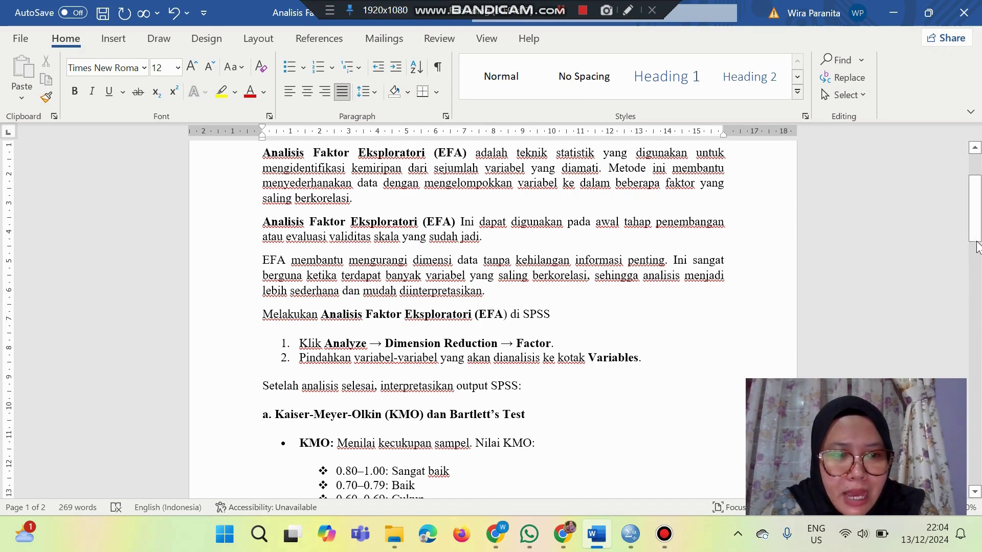
left_click_drag(978, 241, 979, 236)
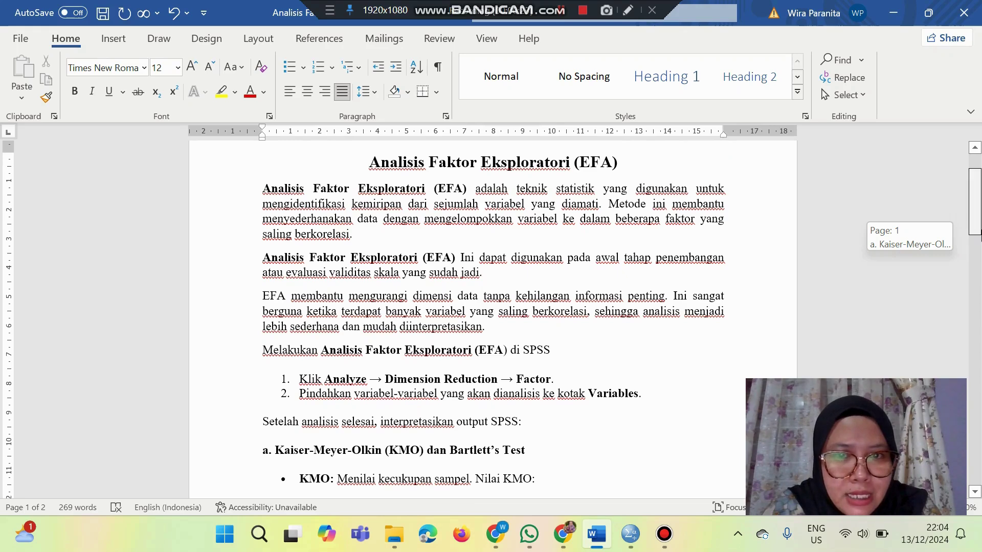
left_click_drag(978, 236, 979, 235)
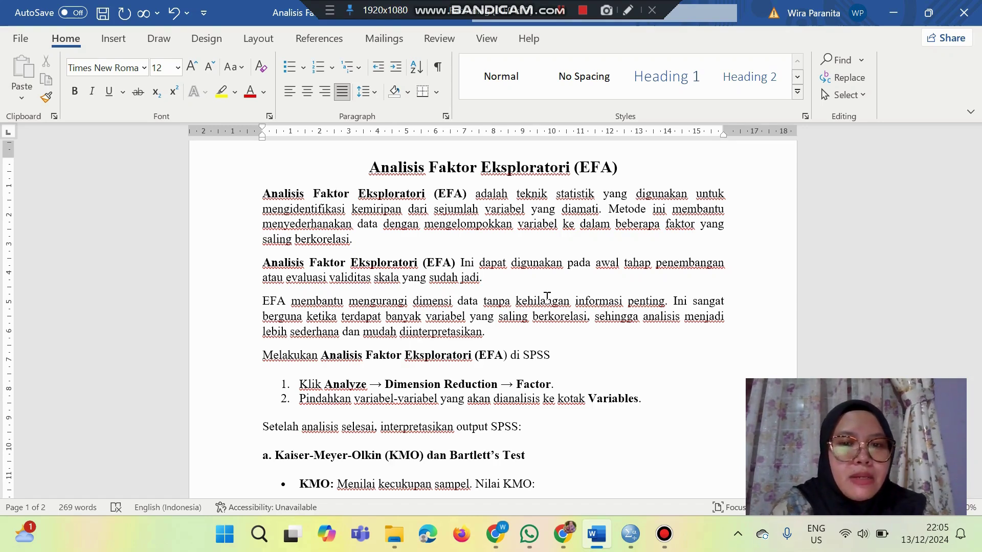
- Switch to the SPSS Data Editor showing Tugas Statistik.sav and open the Factor Analysis setup for dimension reduction
key("alt+Tab")
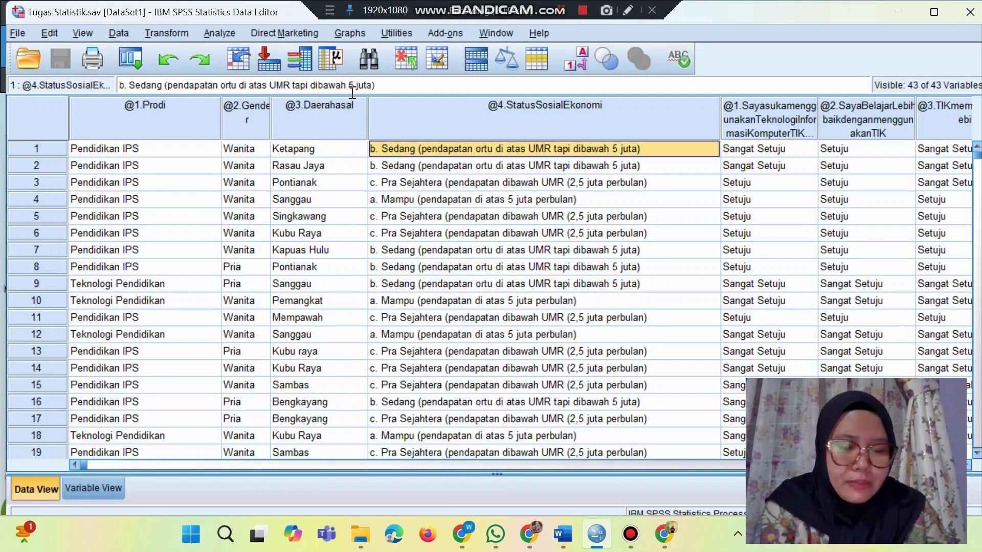
left_click(225, 28)
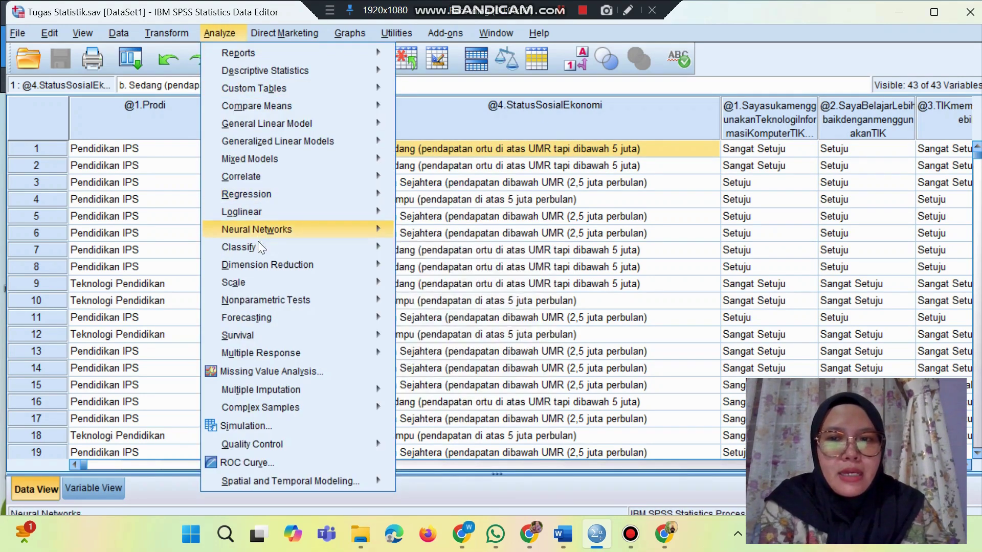
mouse_move(260, 263)
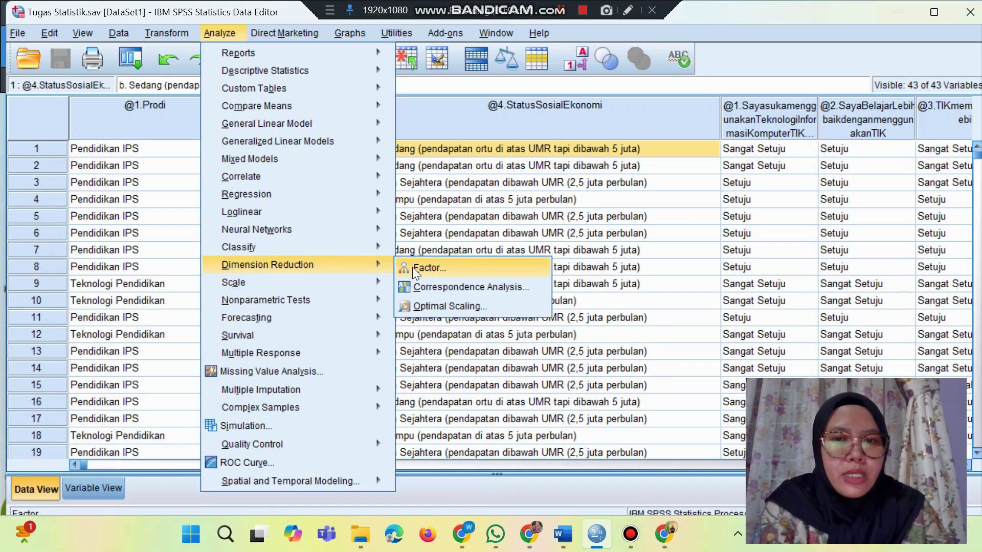
left_click(433, 268)
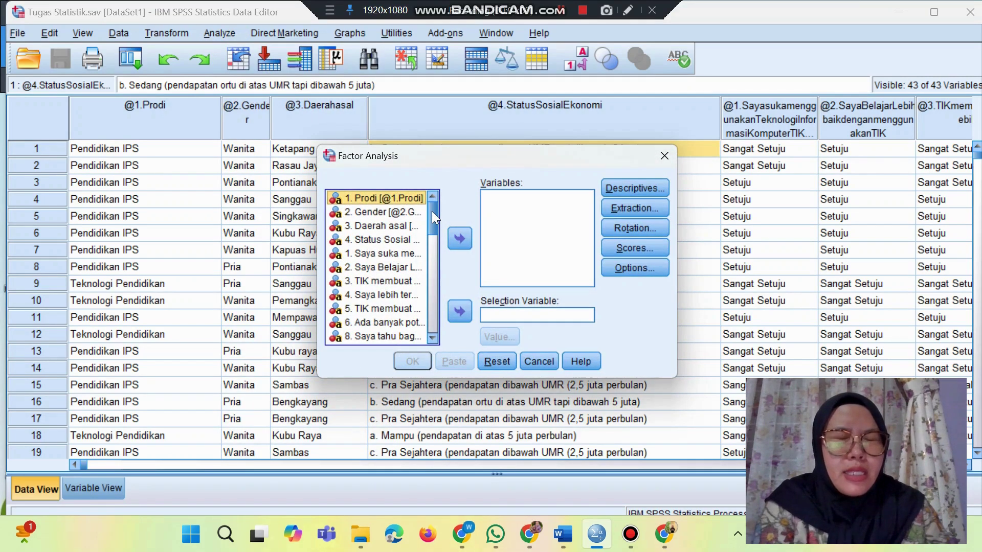
- Add all ordinal TIK items, from Suka Guna TIK through the last one before MeanDigitalLiterasi, to the factor analysis variables
left_click_drag(431, 210, 429, 266)
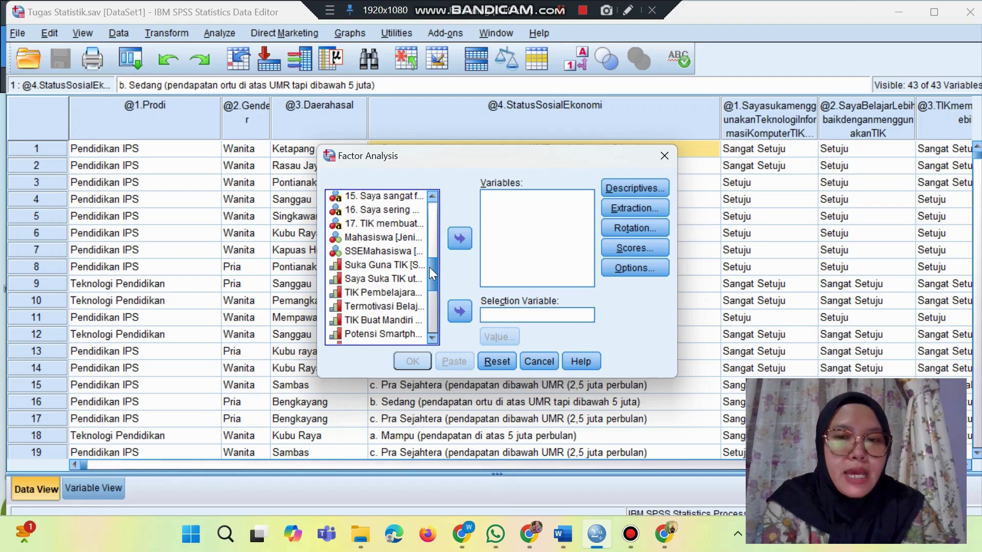
left_click_drag(432, 271, 435, 277)
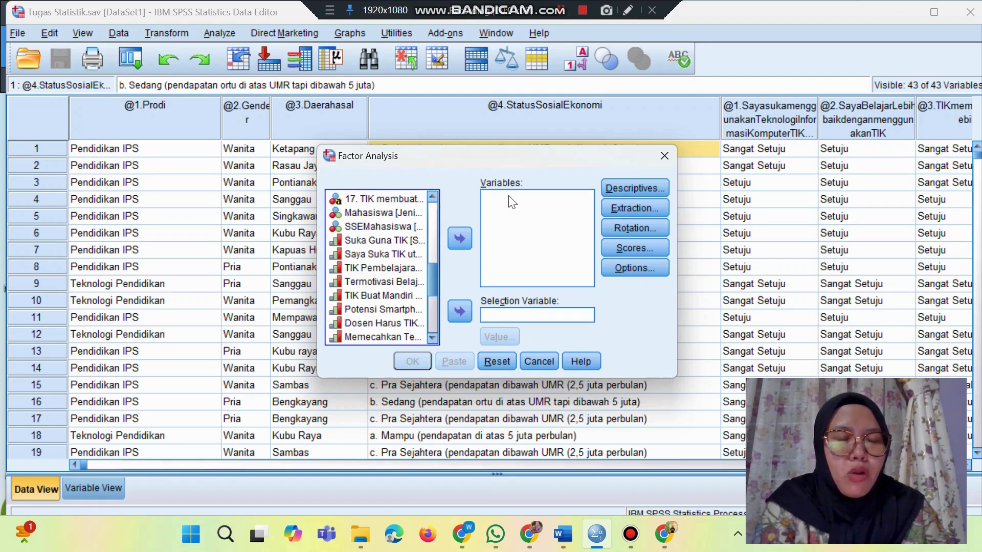
left_click(383, 240)
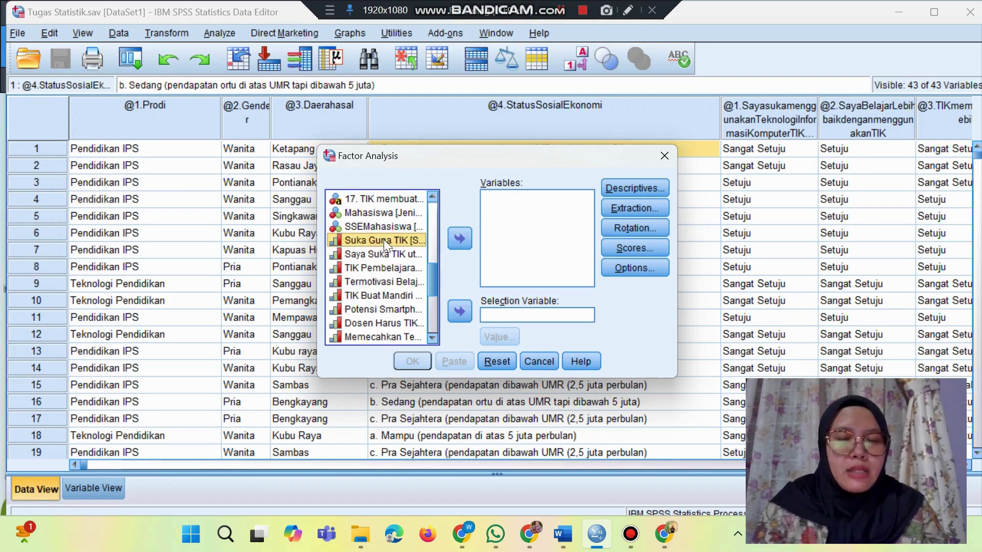
key("shift+Down")
key("shift+Down")
key("shift+Down")
key("shift+Down")
key("shift+Down")
key("shift+Down")
key("shift+Down")
key("shift+Down")
key("shift+Down")
key("shift+Down")
key("shift+Down")
key("shift+Down")
key("shift+Down")
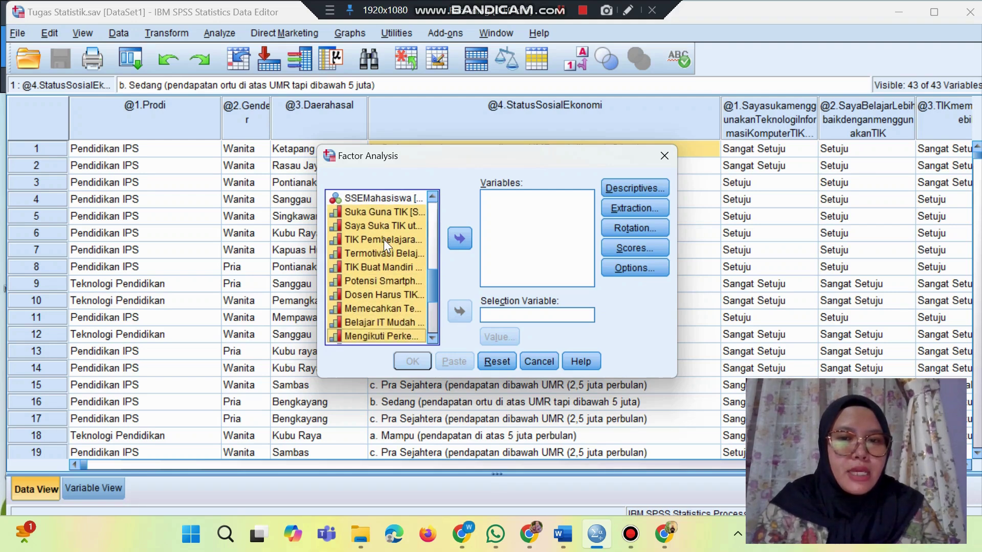
key("shift+Down")
key("shift+Down")
key("shift+Down")
key("shift+Down")
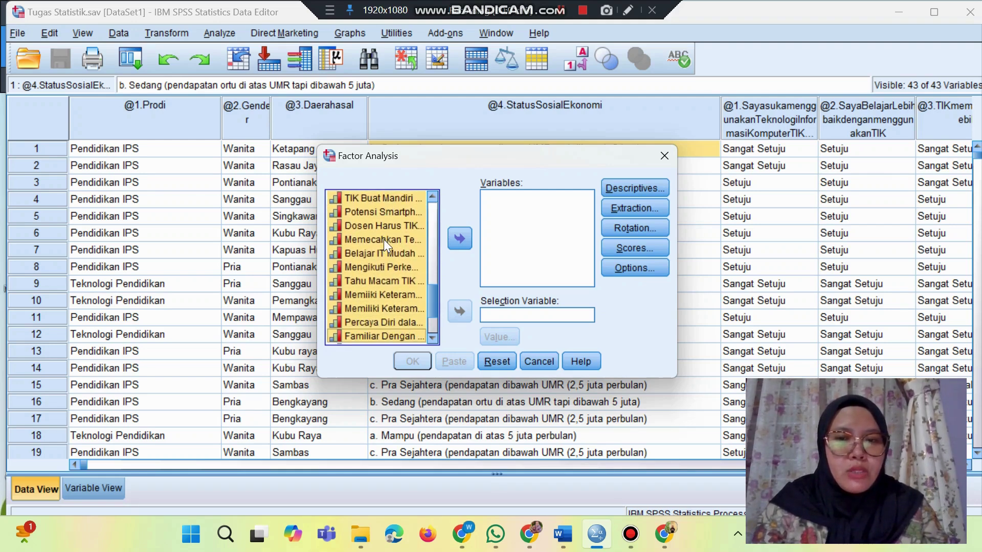
key("shift+Up")
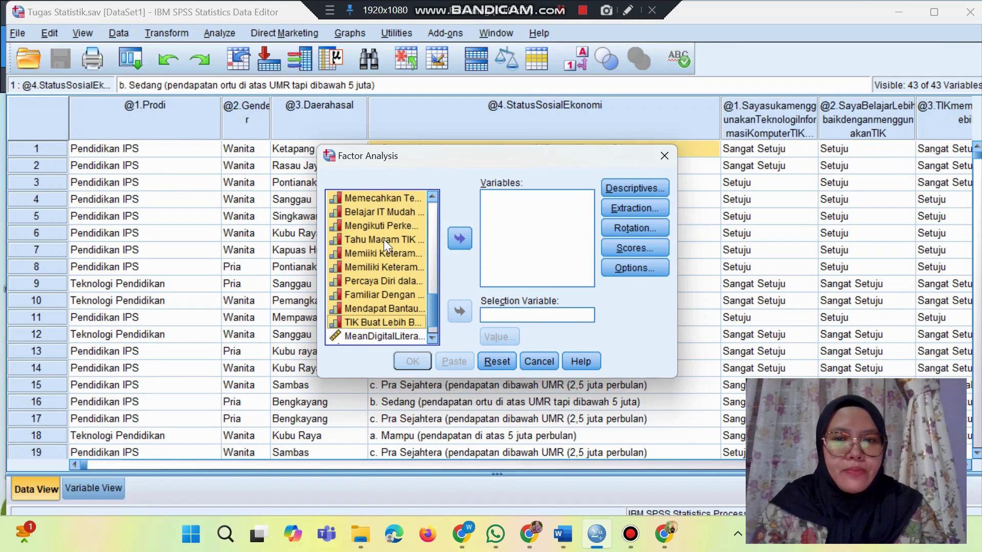
left_click(461, 237)
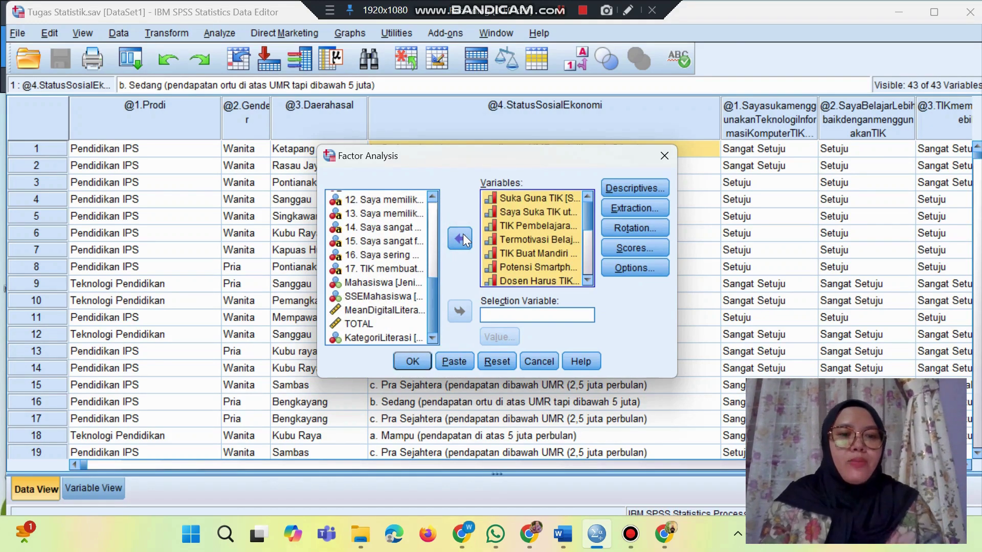
- Include KMO and Bartlett's test of sphericity in the factor analysis descriptives
left_click(620, 186)
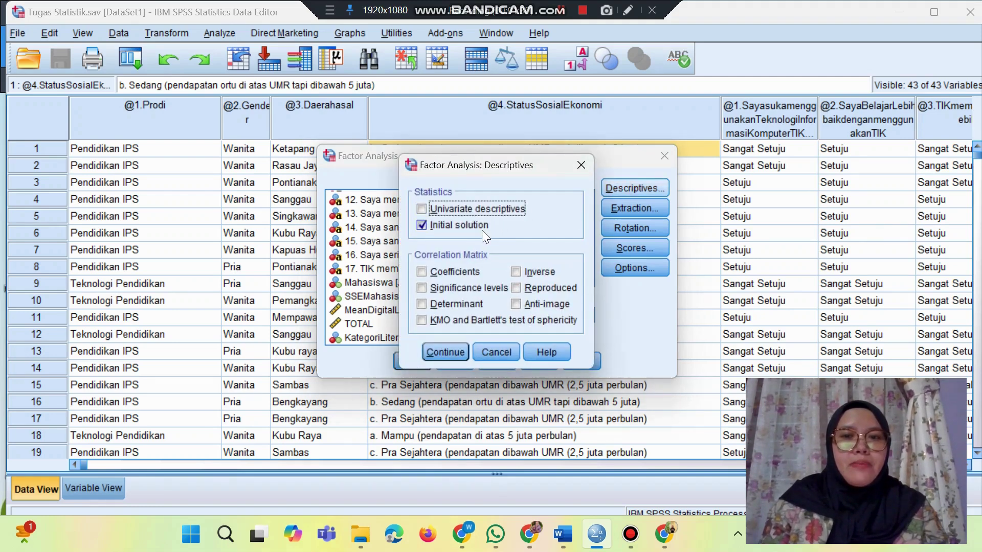
left_click(423, 323)
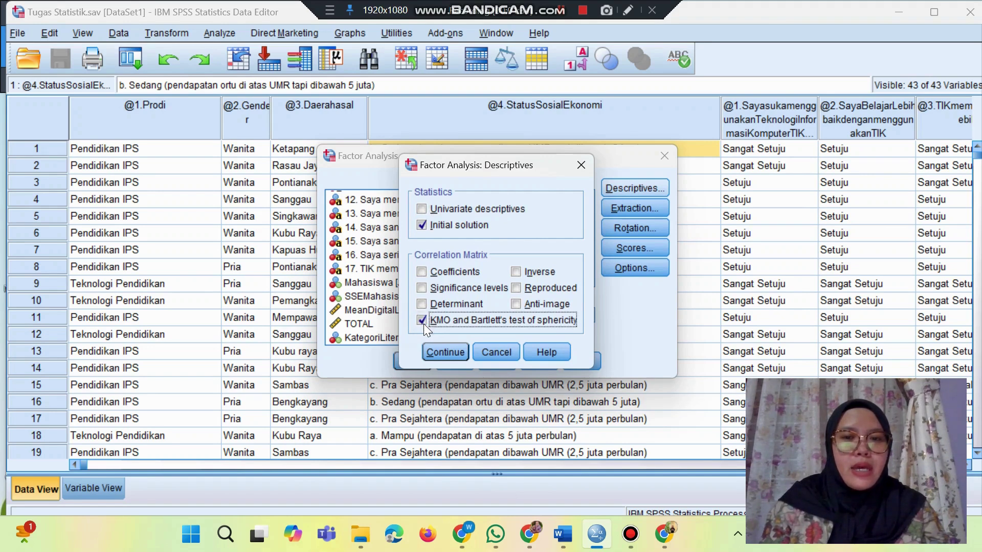
left_click(446, 353)
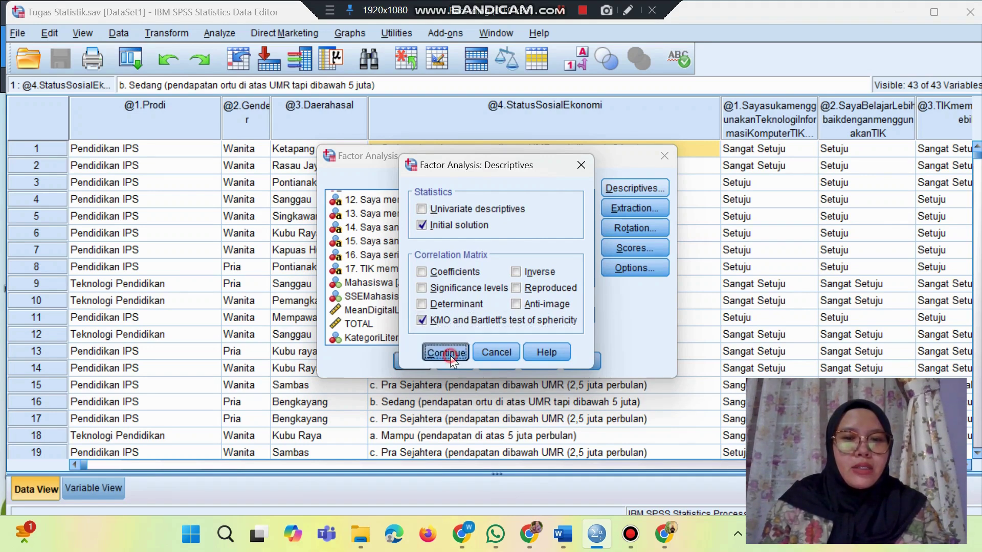
- Set the extraction method to Maximum likelihood and include a scree plot
left_click(634, 207)
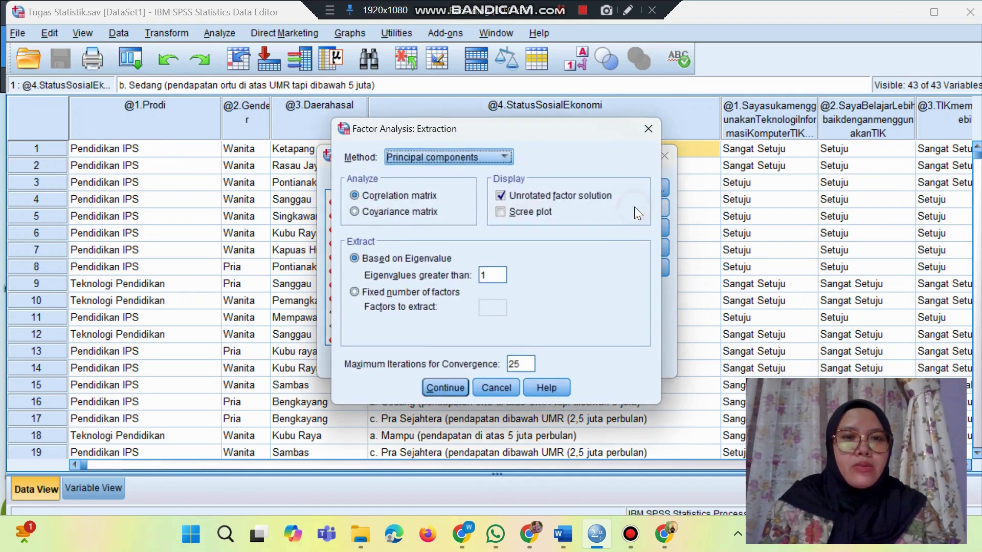
left_click(502, 157)
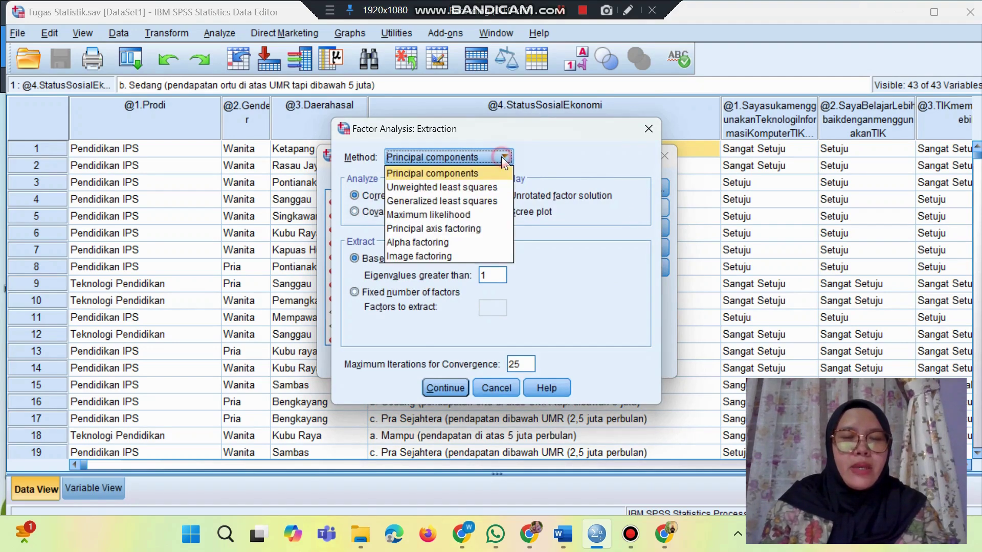
left_click(470, 215)
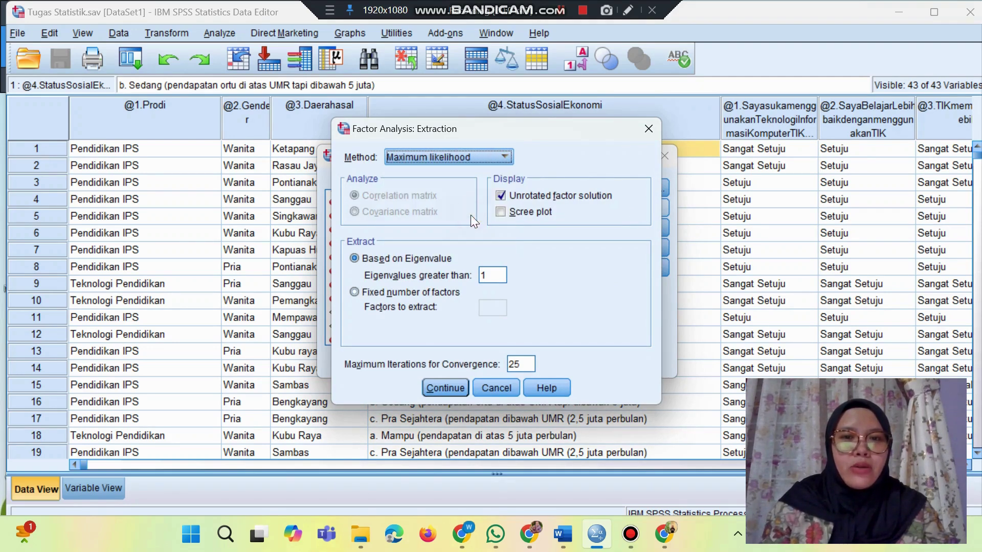
left_click(505, 213)
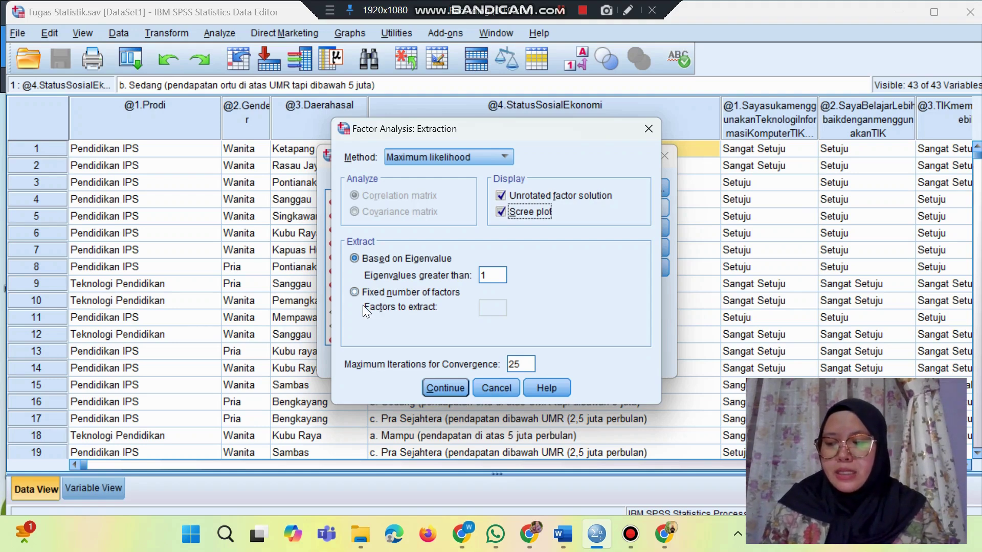
left_click(442, 389)
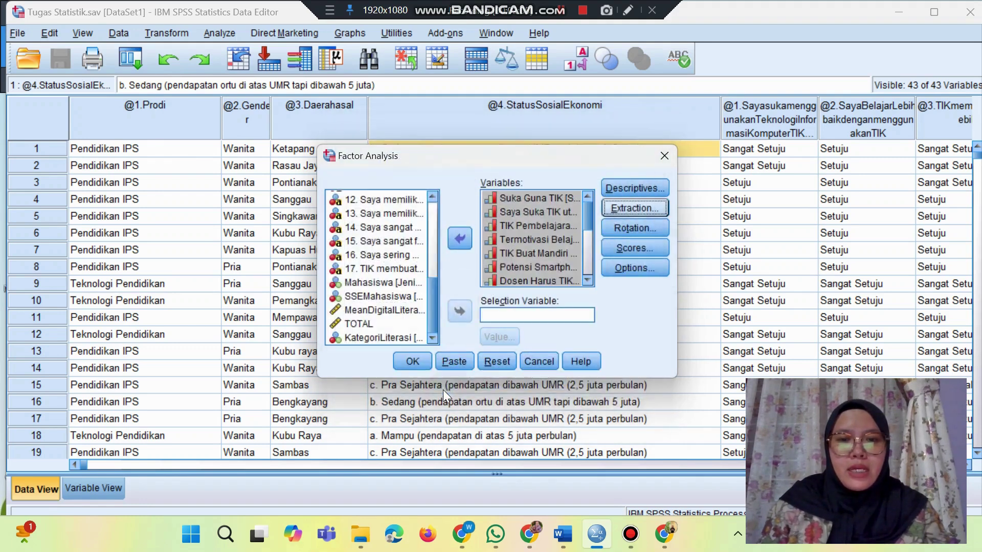
- Choose Varimax as the rotation method and have the factor score coefficient matrix displayed
left_click(621, 228)
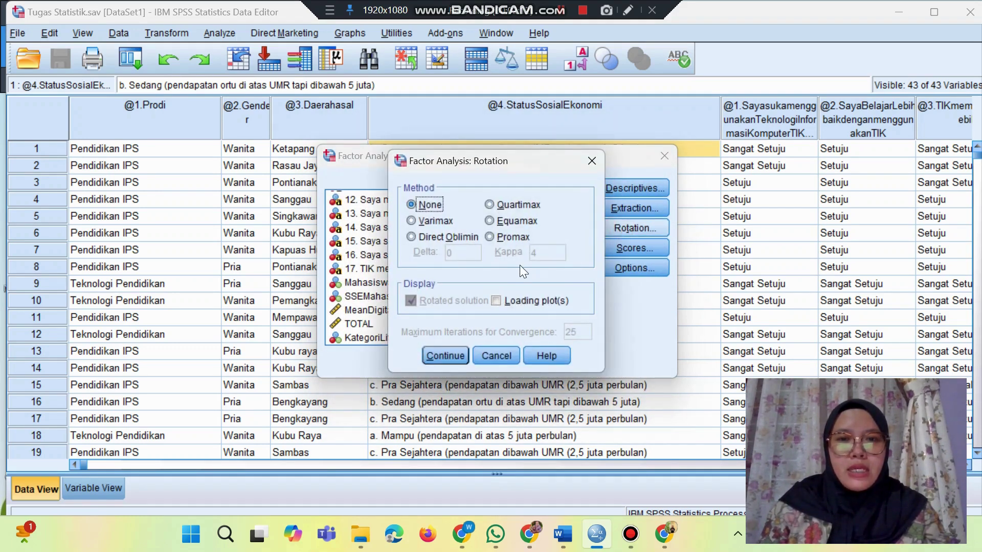
left_click(432, 219)
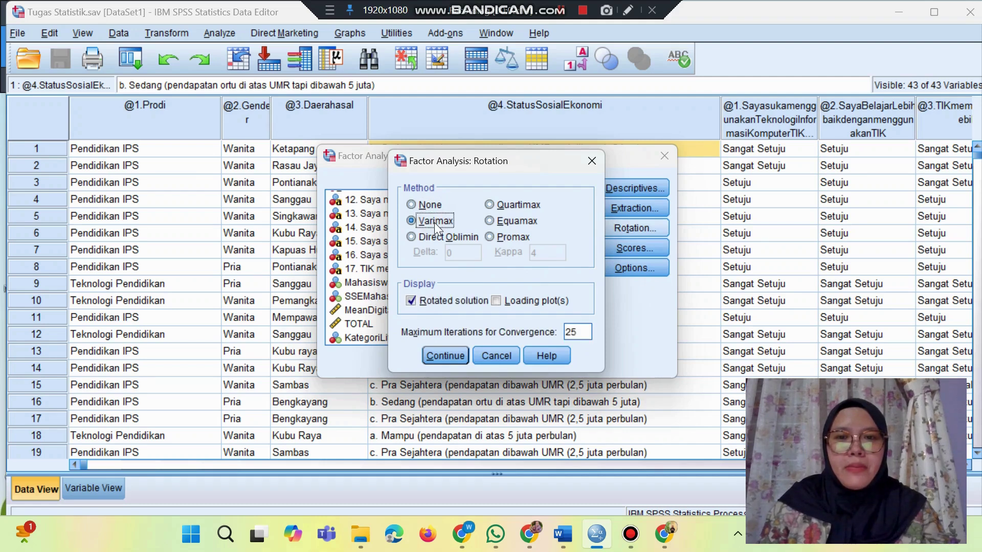
left_click(645, 249)
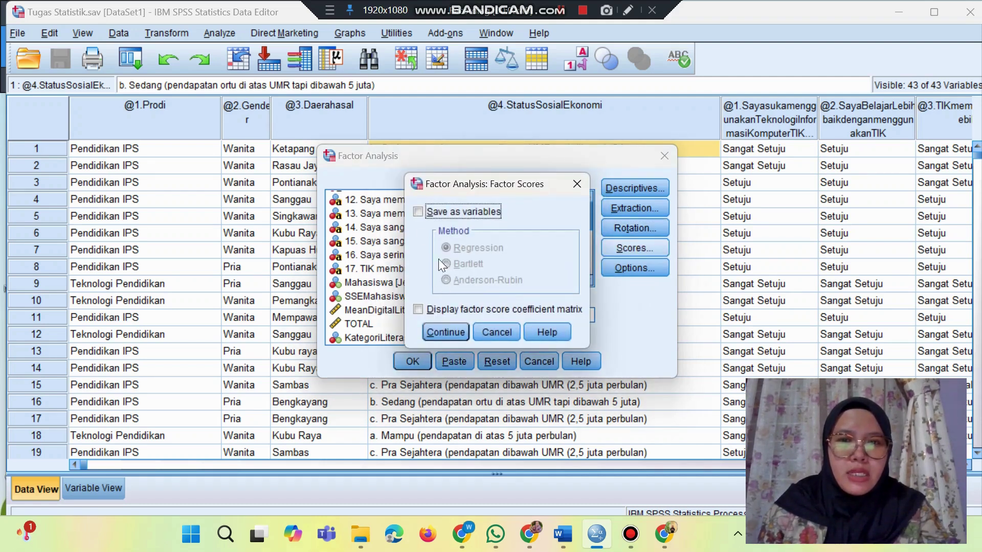
left_click(430, 311)
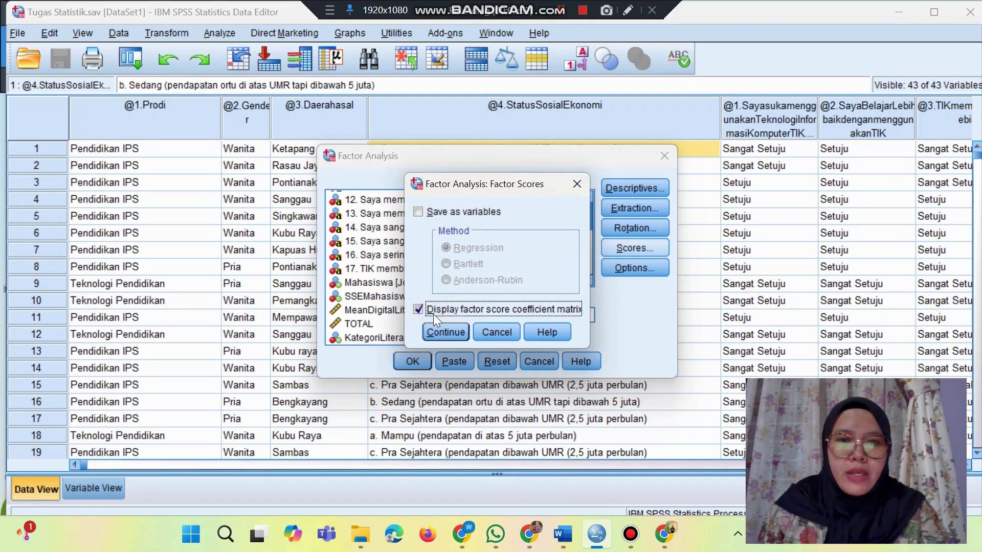
left_click(443, 332)
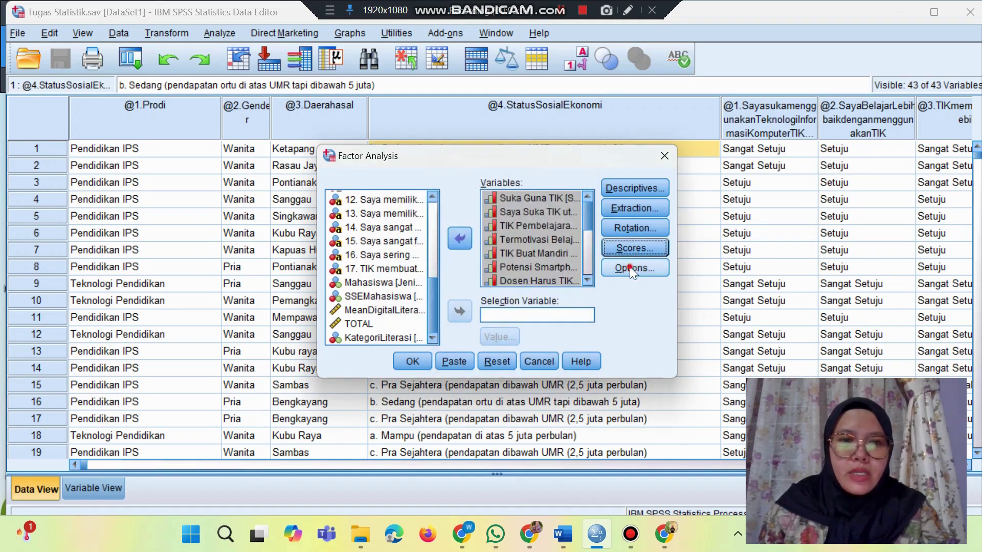
- Have the coefficients sorted by size and suppress small coefficients with an absolute value below 0.3
left_click(630, 267)
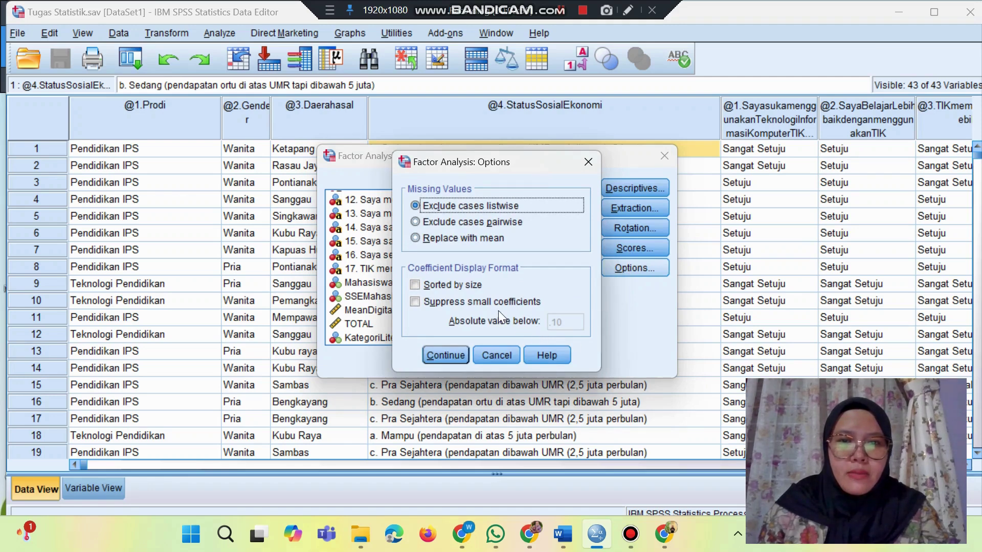
left_click(437, 287)
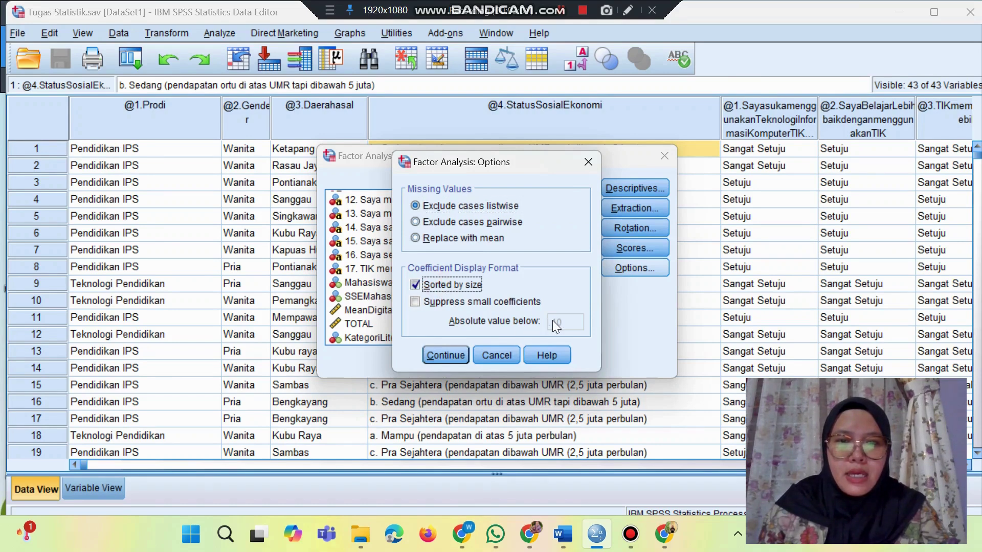
left_click(508, 306)
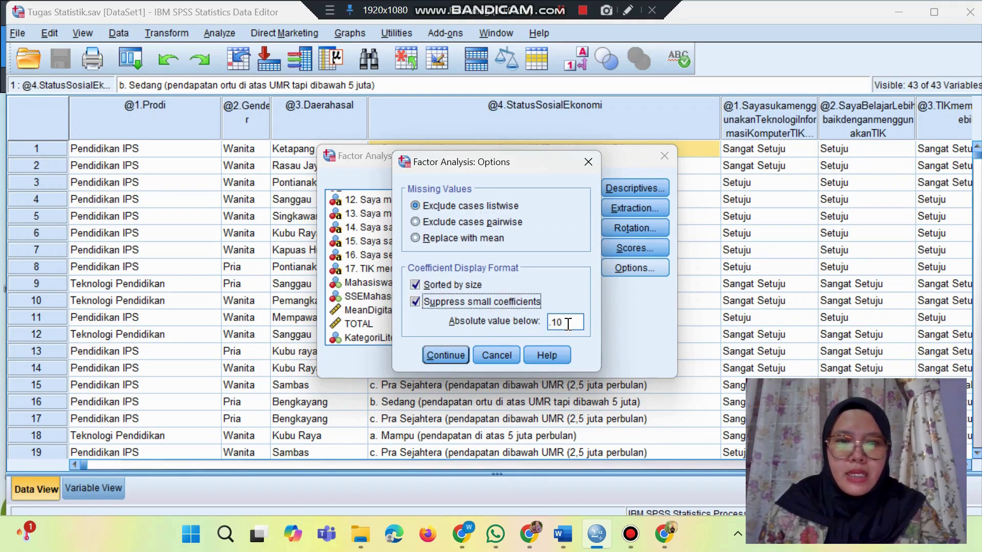
double_click(566, 323)
key("BackSpace")
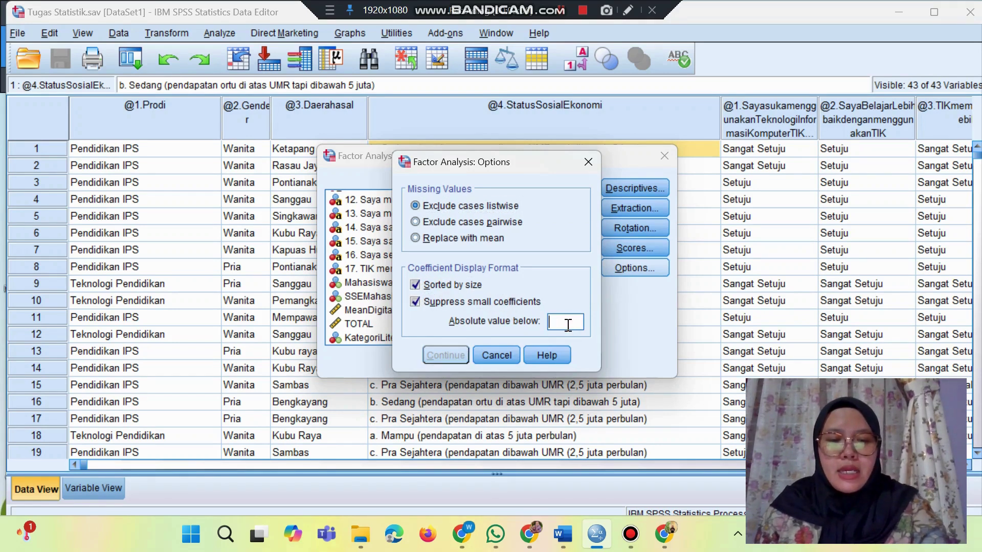
type("0.3")
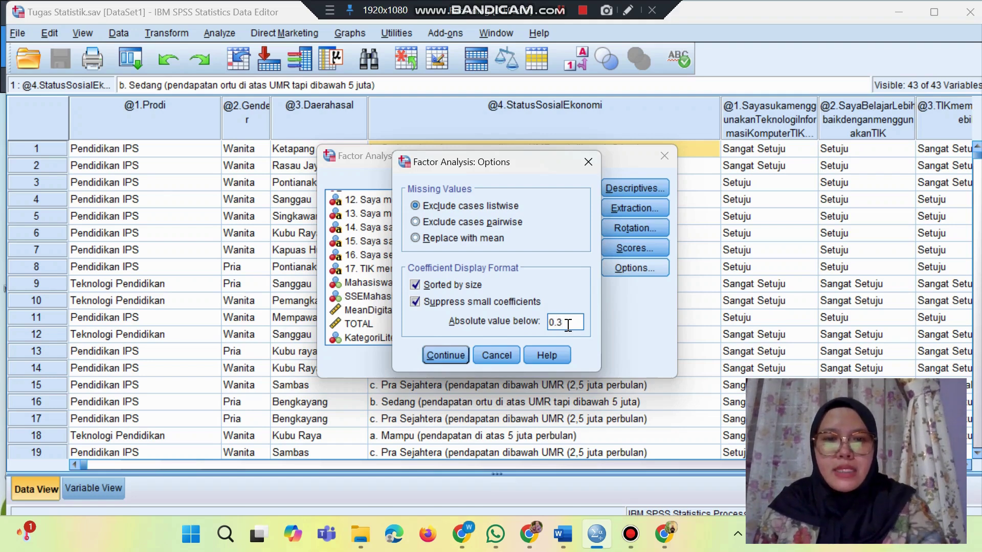
left_click(448, 354)
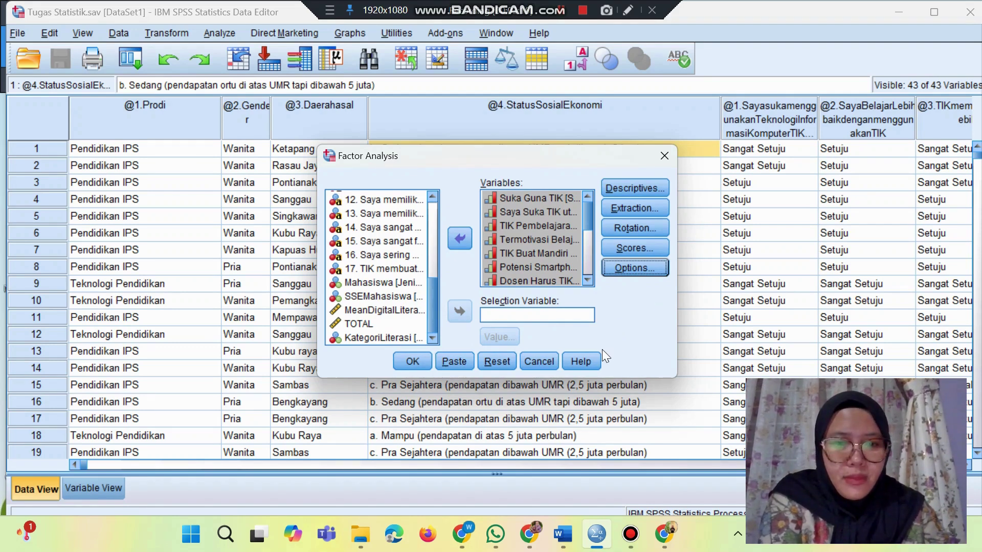
- Run the factor analysis and bring the KMO and Bartlett's Test table into view in the output
left_click(424, 359)
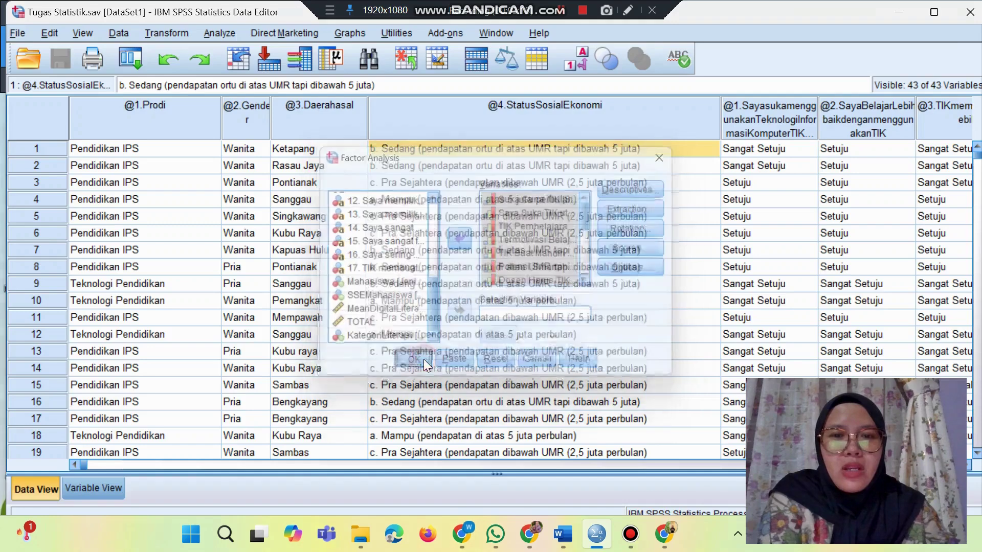
left_click(338, 156)
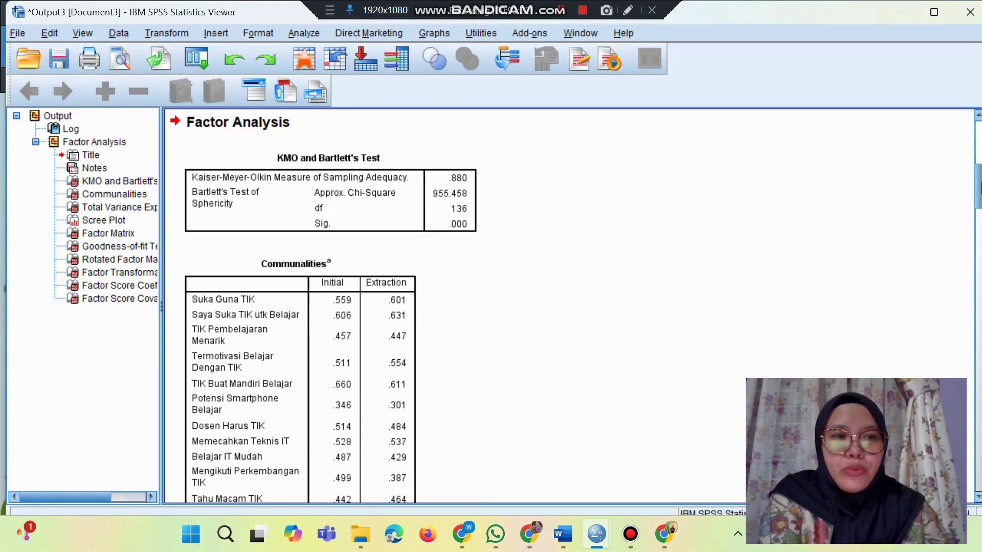
left_click_drag(978, 186, 978, 179)
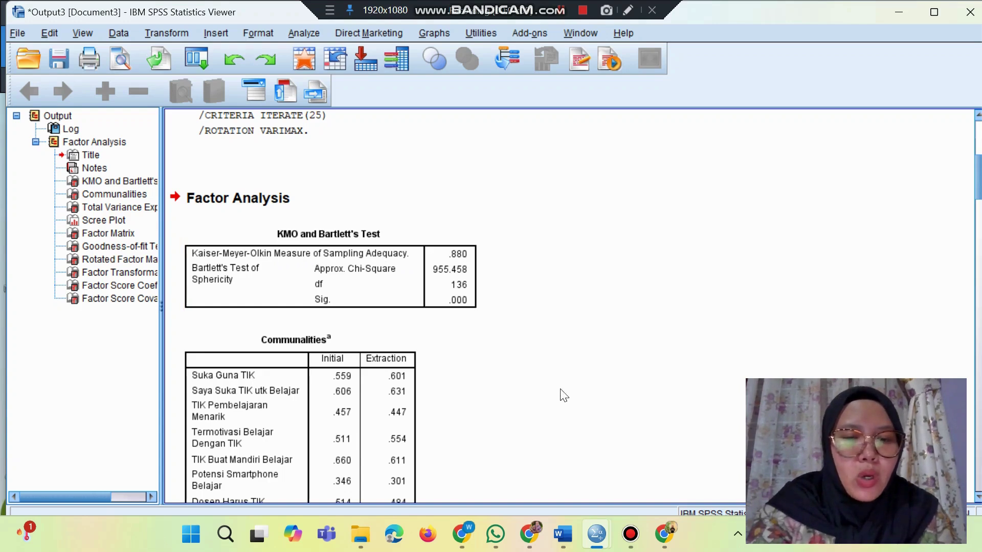
- Compare the KMO and Bartlett's Test table in the SPSS output with the interpretation criteria in the Word notes
left_click(568, 534)
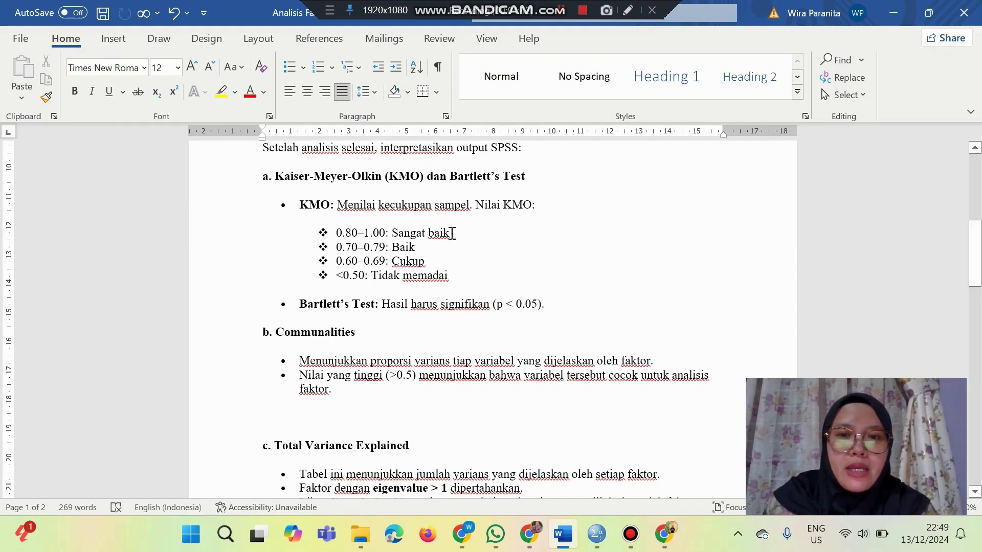
mouse_move(661, 539)
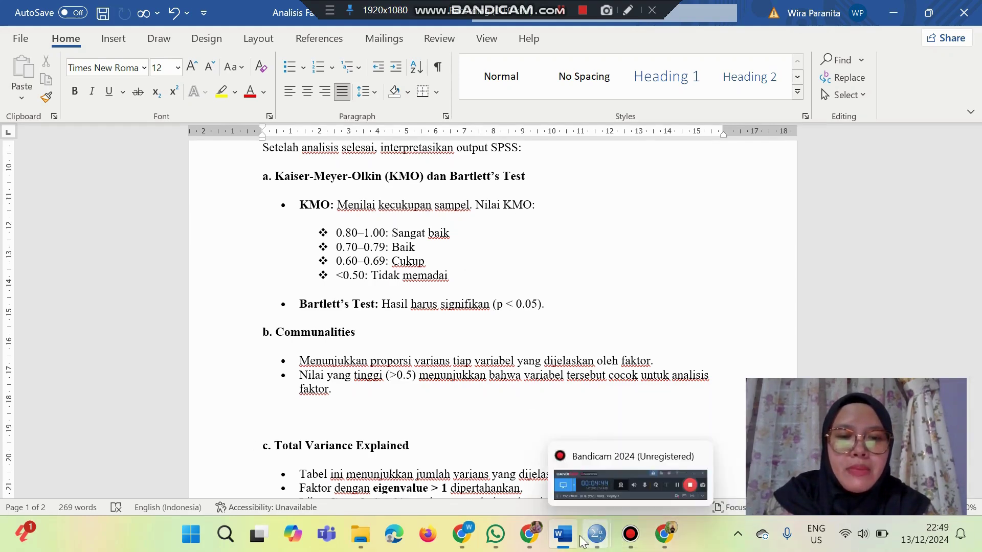
left_click(597, 534)
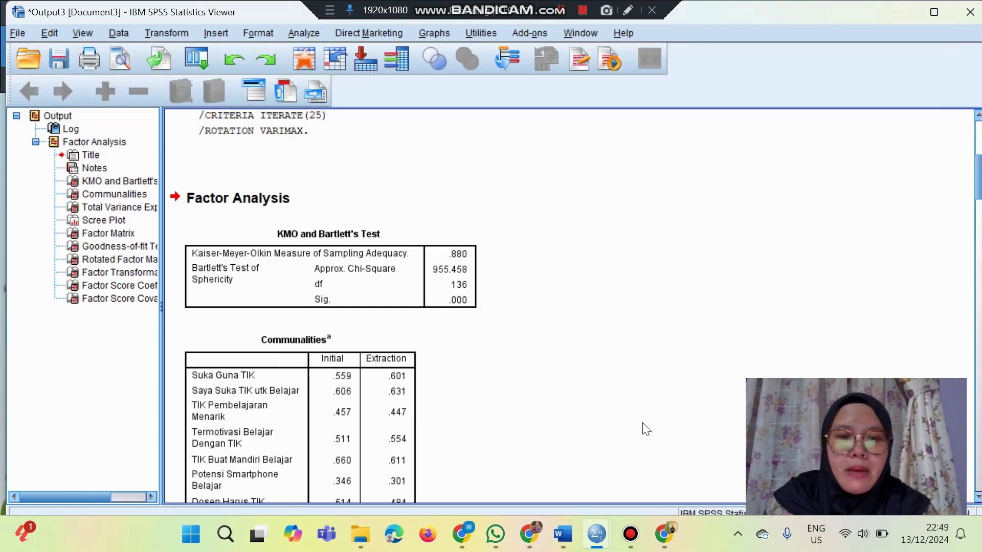
left_click(562, 535)
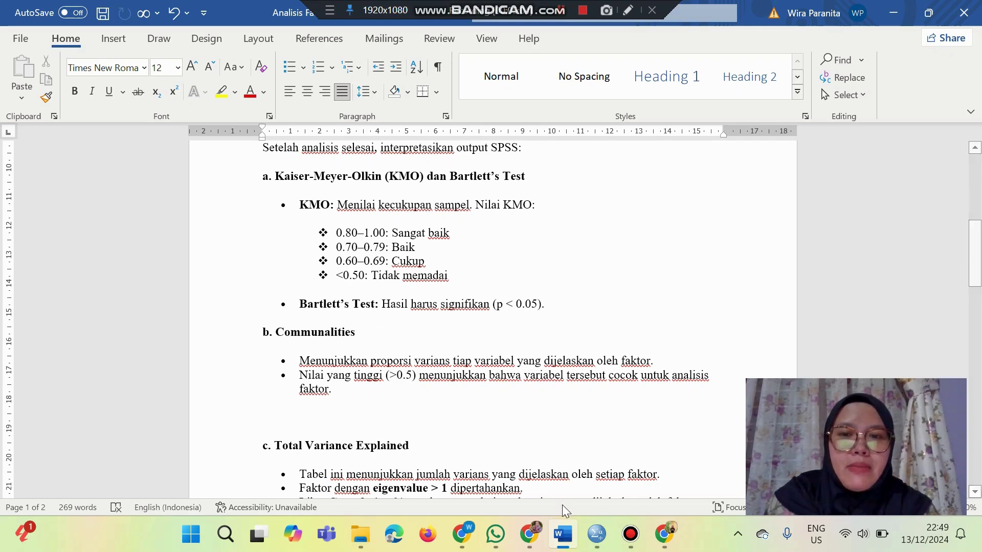
mouse_move(598, 540)
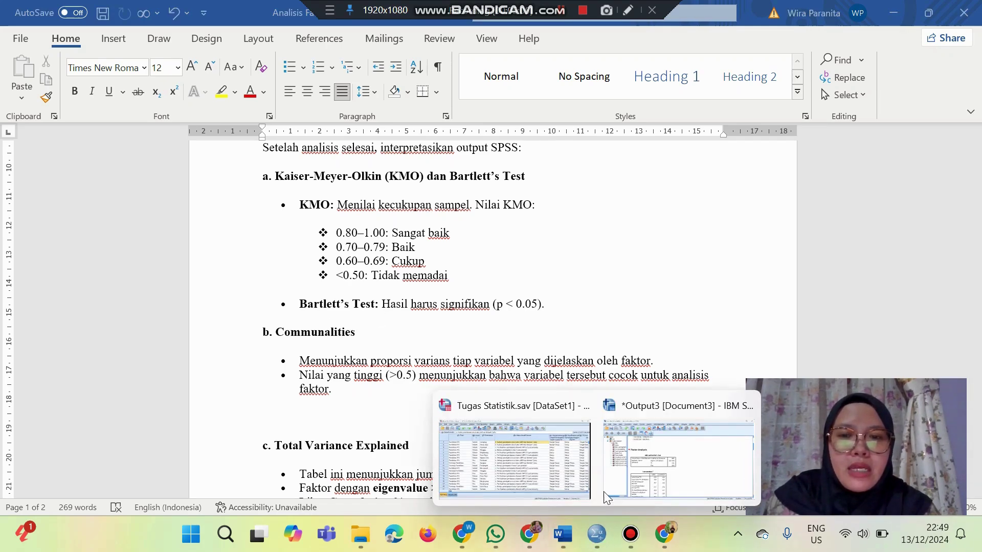
left_click(624, 475)
left_click(401, 307)
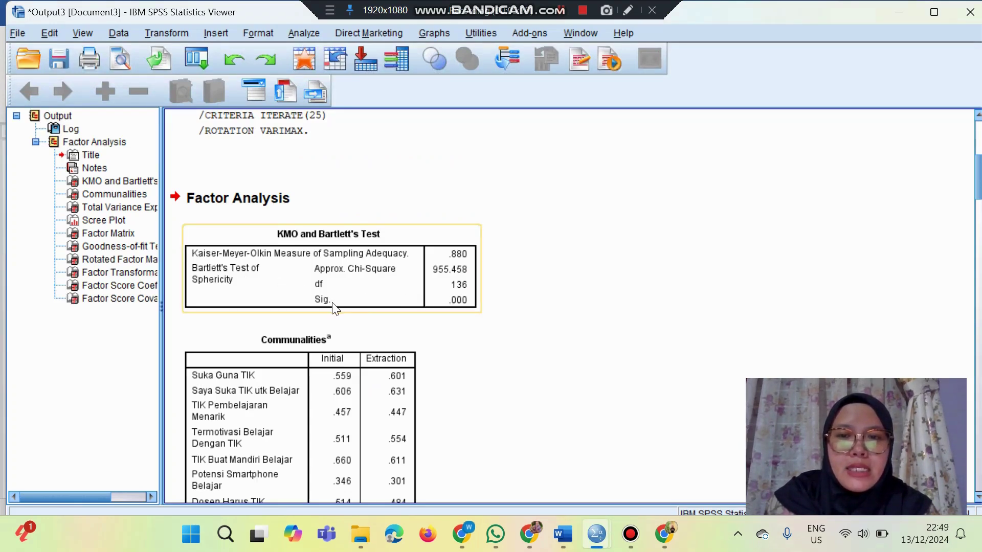
left_click(496, 314)
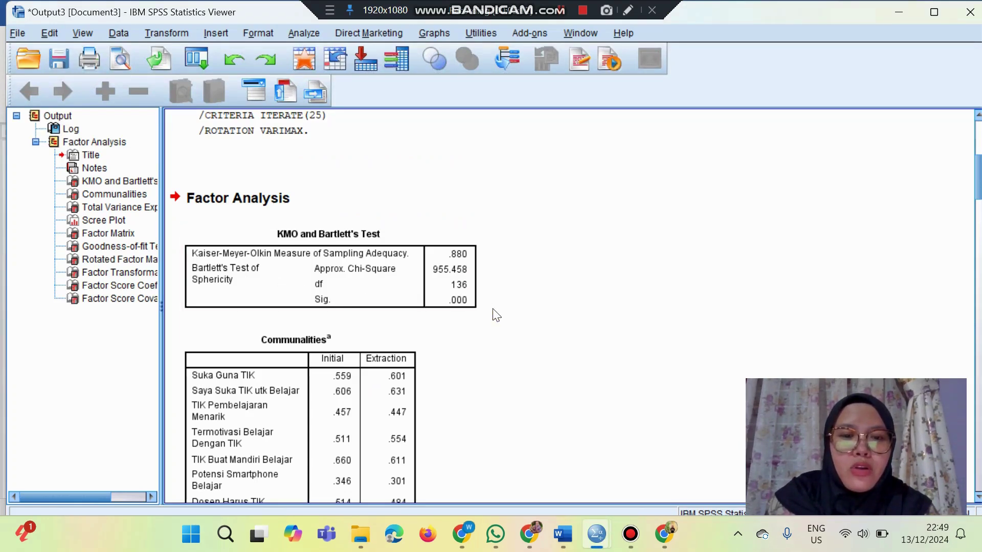
- Read the Communalities criterion in the Word notes and check the Communalities table in the SPSS output against it
left_click(562, 534)
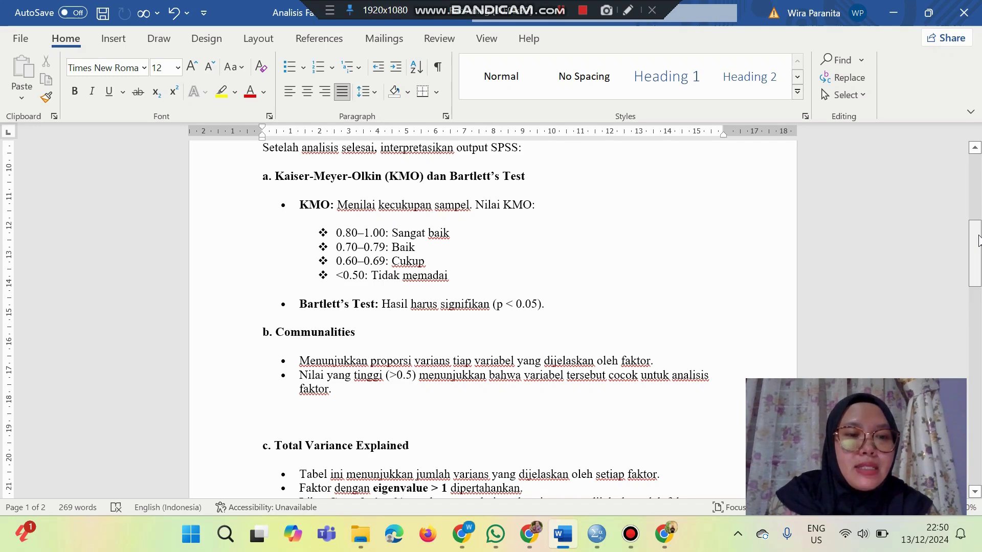
left_click_drag(977, 240, 977, 257)
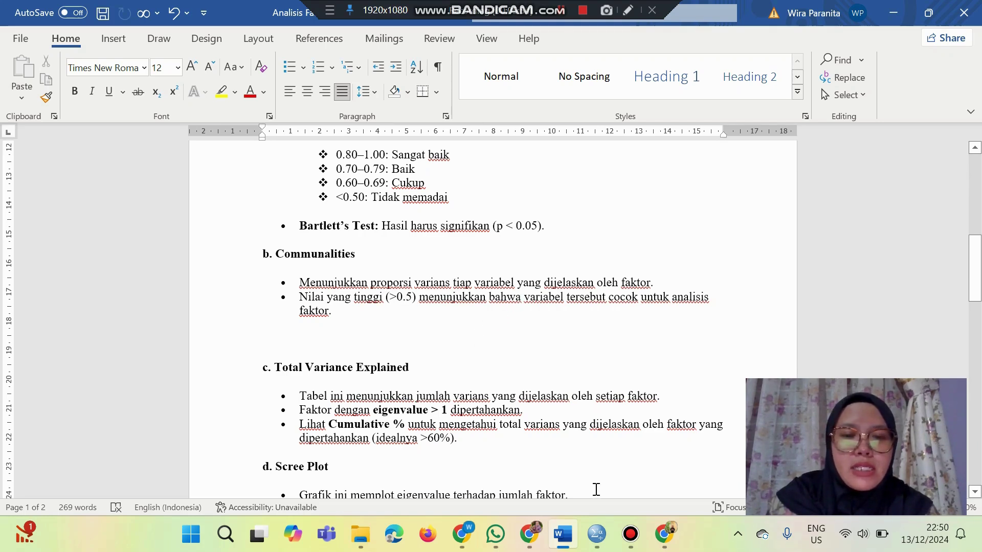
left_click(597, 534)
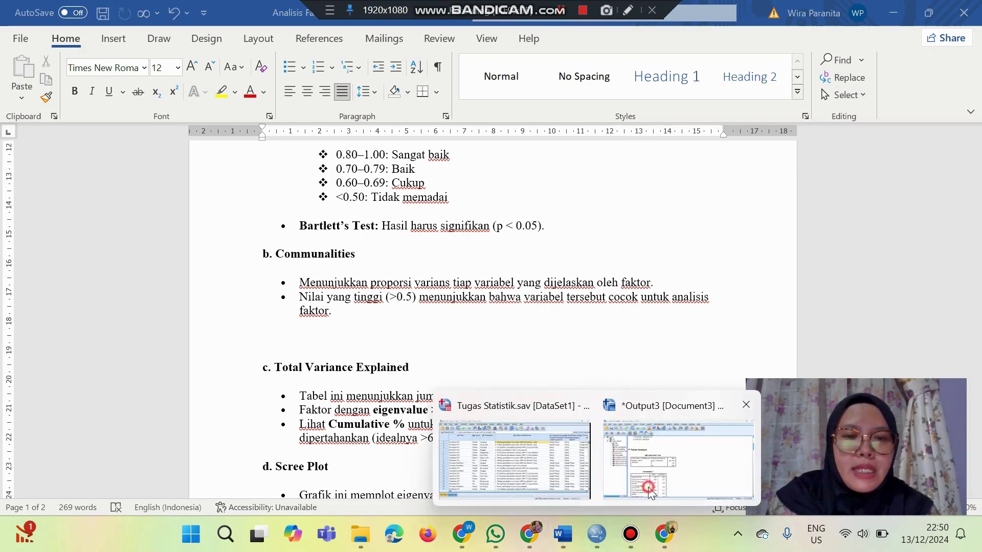
left_click(648, 491)
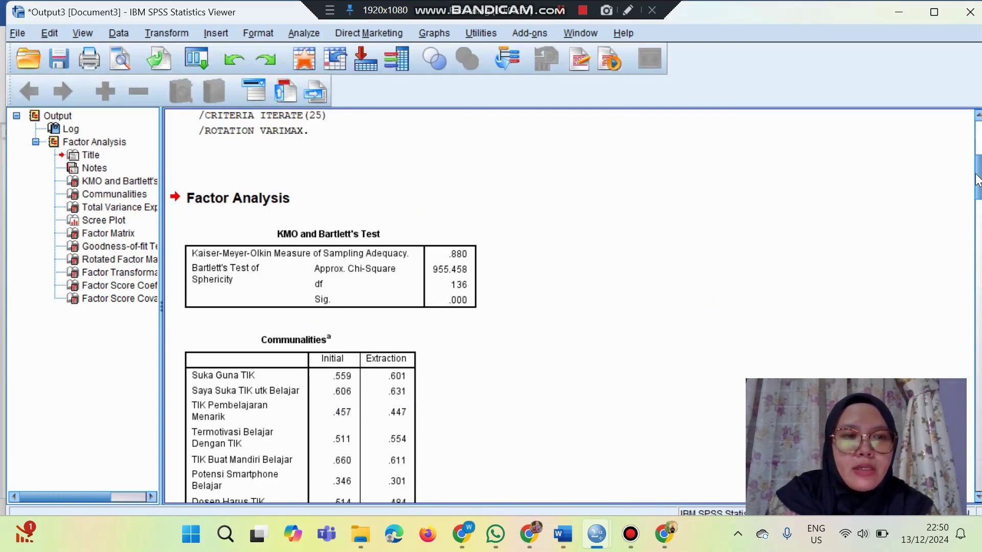
left_click_drag(977, 180, 979, 209)
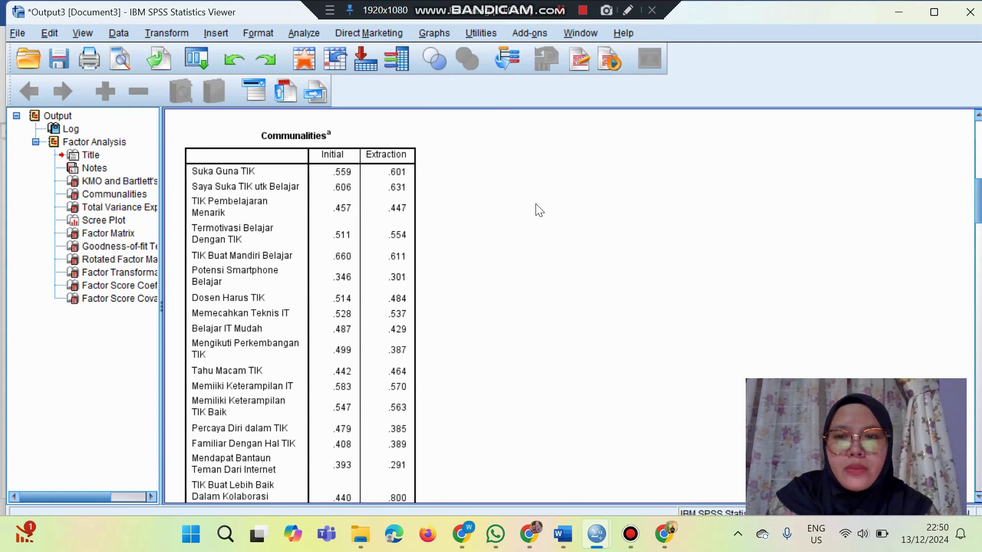
left_click_drag(978, 215, 978, 189)
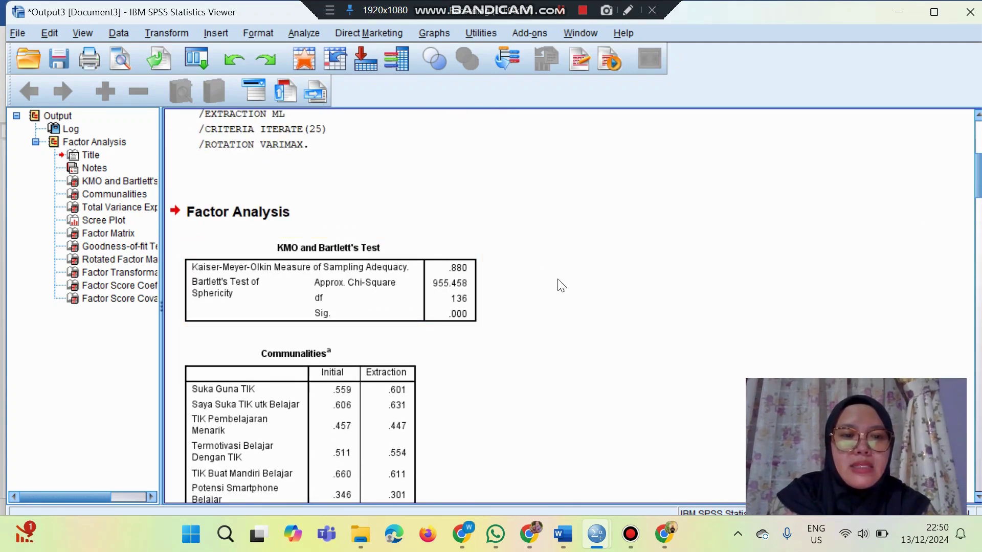
- Examine the eigenvalues and cumulative percentages in the Total Variance Explained table and the curve in the Scree Plot
left_click_drag(979, 179, 979, 260)
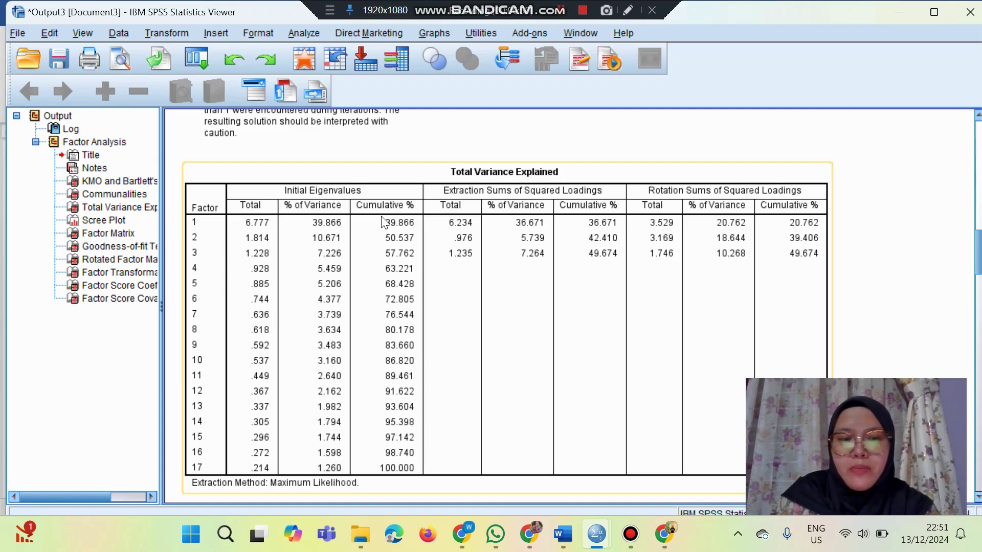
left_click(978, 251)
left_click_drag(978, 251, 979, 285)
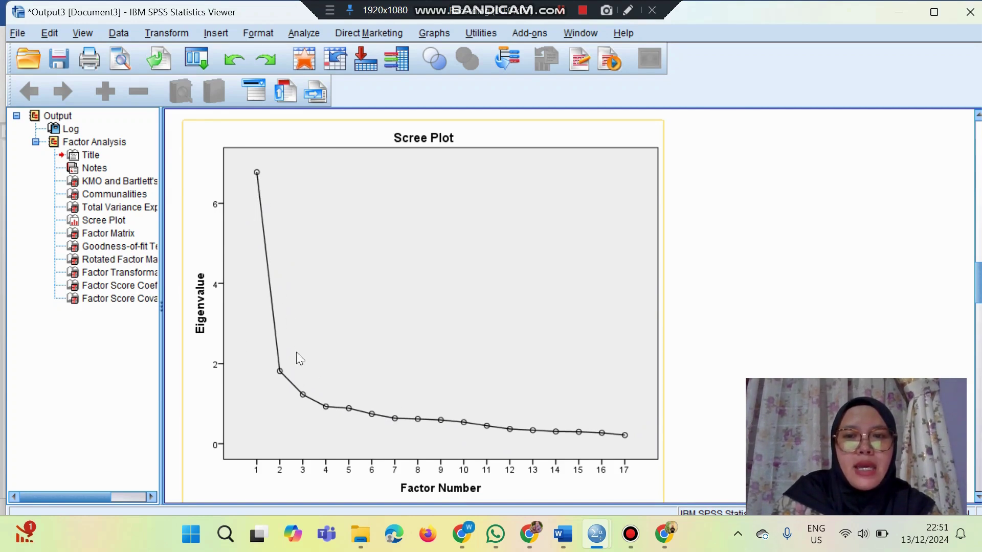
left_click(329, 406)
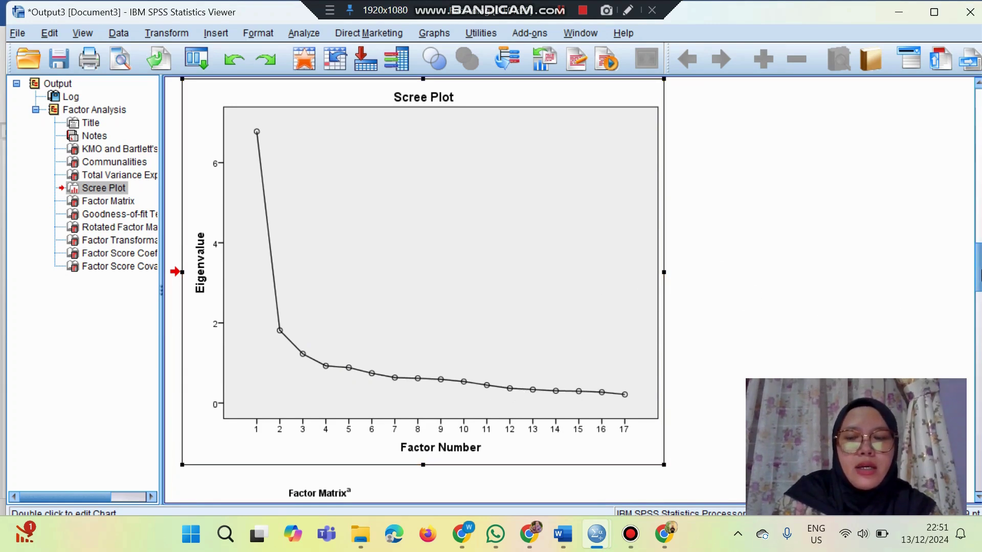
- Examine the item loadings in the Factor Matrix and bring the Goodness-of-fit Test and Rotated Factor Matrix into view
left_click_drag(978, 271, 979, 318)
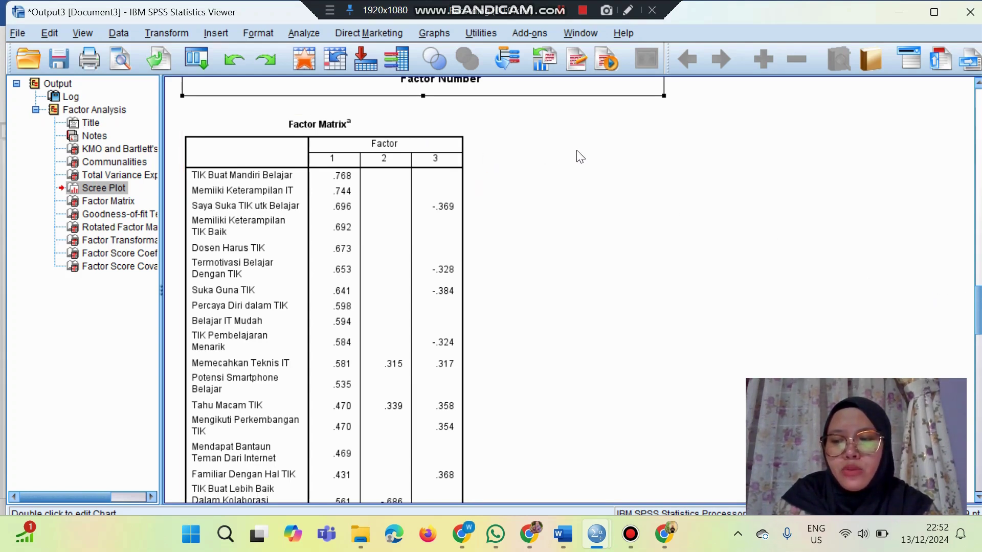
left_click(405, 160)
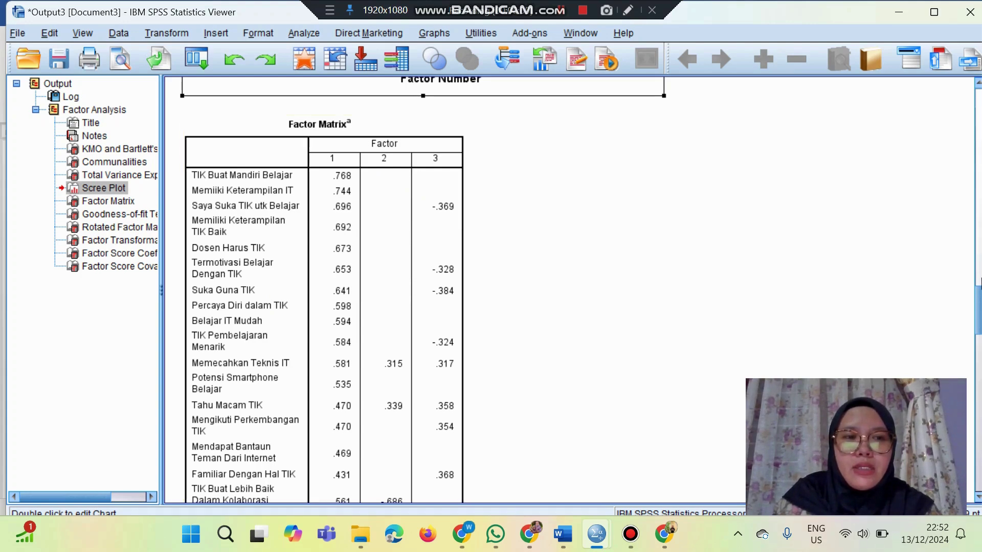
mouse_move(977, 296)
left_mouse_down()
mouse_move(979, 353)
mouse_move(979, 300)
left_mouse_up()
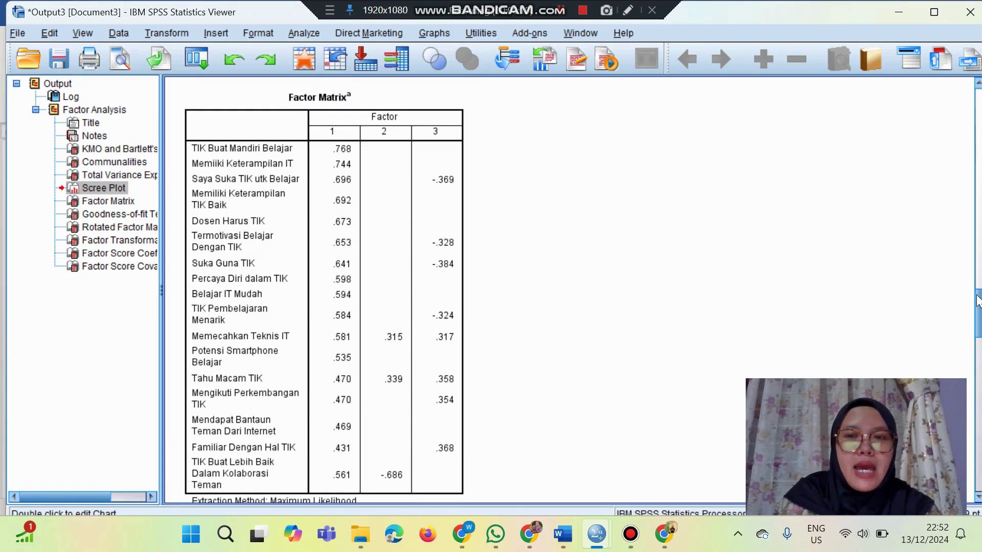
left_click(345, 207)
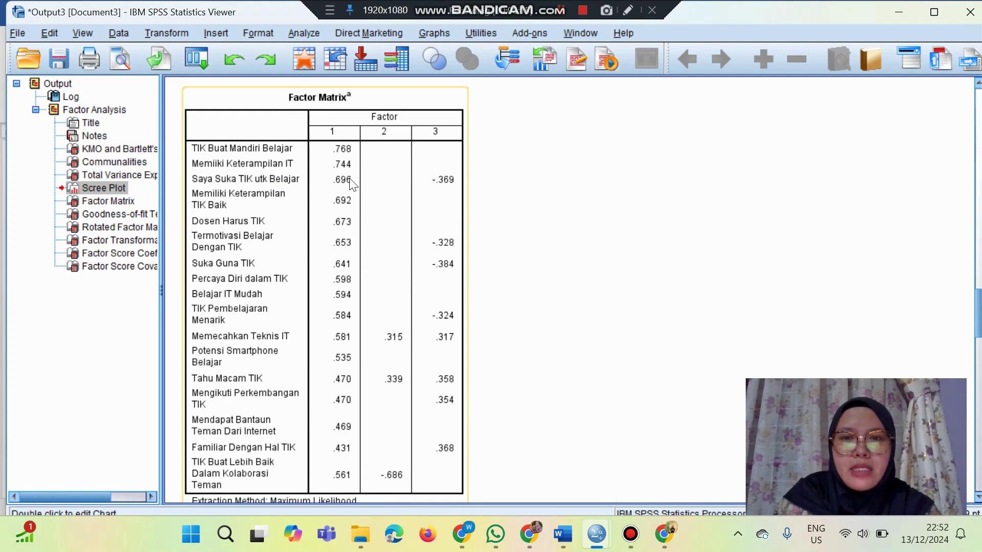
left_click(613, 331)
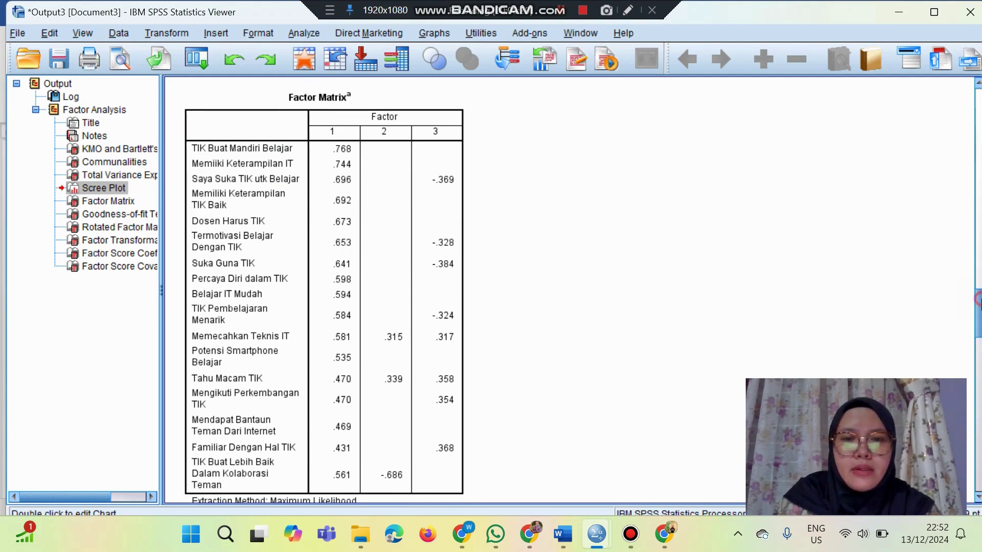
left_click_drag(978, 306, 979, 350)
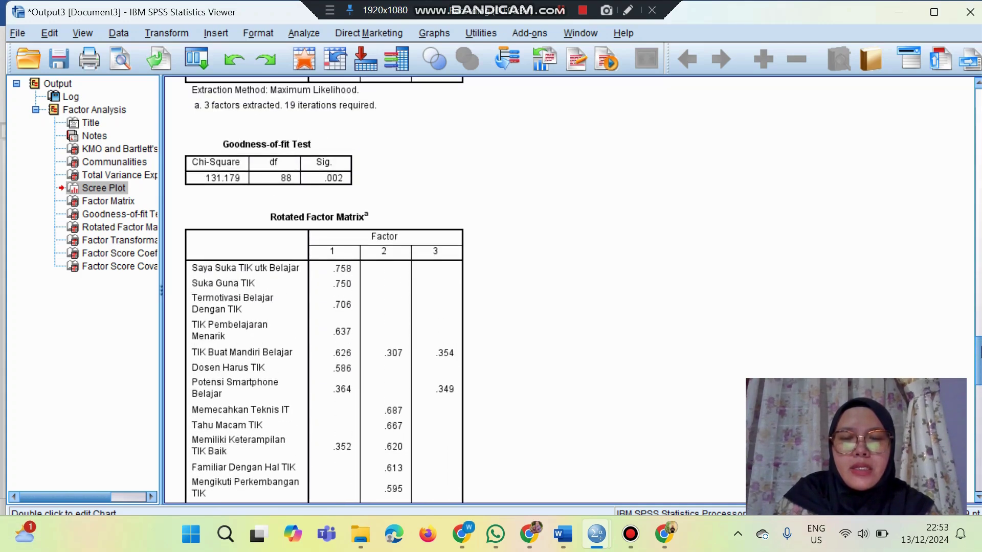